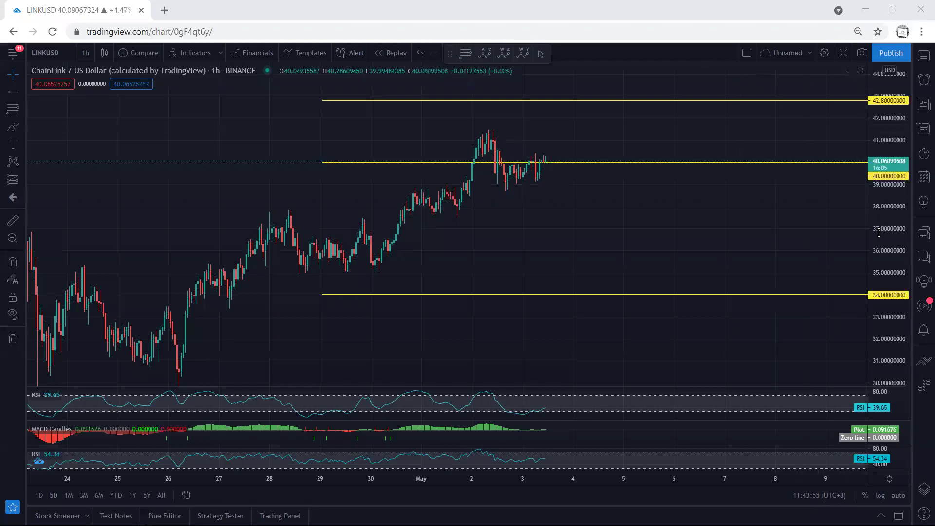
# Draw freehand strokes over the pullbacks near 38 and 36, and an arrow pointing at the 40.00 line on the hourly chart.
pyautogui.moveTo(651, 213); pyautogui.dragTo(660, 240)
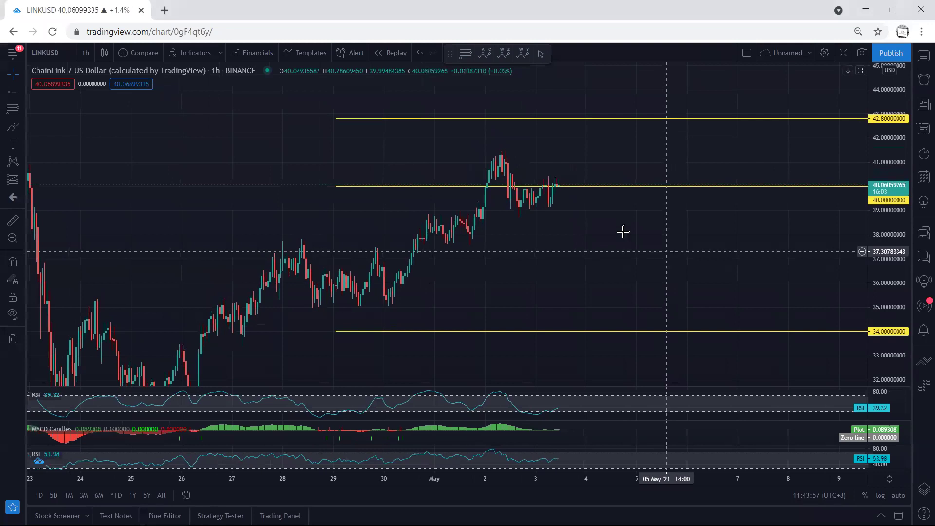
pyautogui.hotkey('ctrl', 'shift', '3')
pyautogui.moveTo(430, 219); pyautogui.dragTo(448, 238)
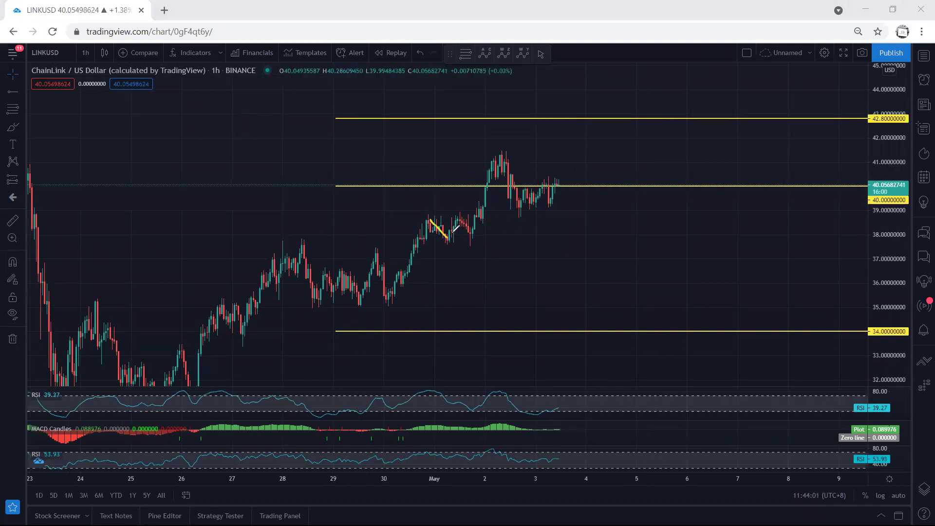
pyautogui.moveTo(386, 176)
pyautogui.mouseDown()
pyautogui.moveTo(388, 184)
pyautogui.moveTo(379, 184)
pyautogui.mouseUp()
pyautogui.moveTo(316, 259); pyautogui.dragTo(382, 292)
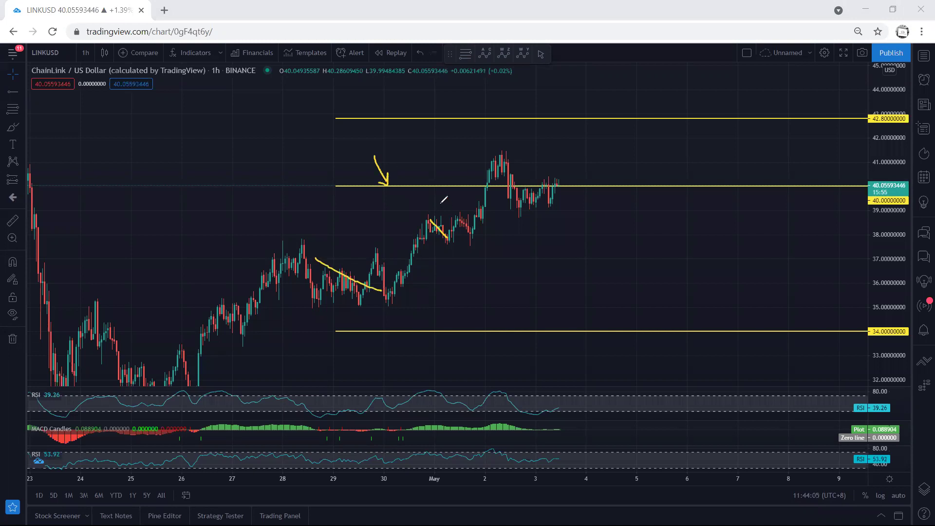
# Draw an arrow to the 42.80 line and a curved rising arrow from the 38 consolidation to 40.00, and clear the annotations.
pyautogui.moveTo(382, 97); pyautogui.dragTo(404, 106)
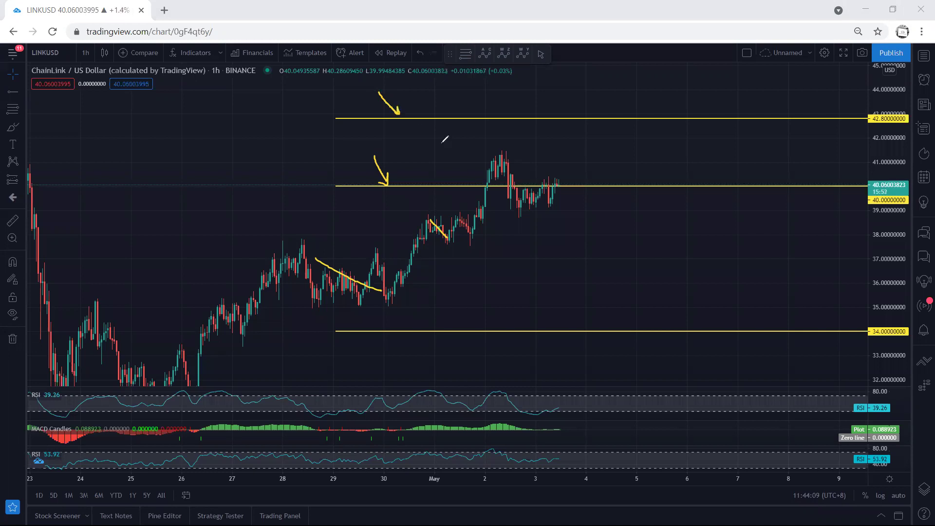
pyautogui.moveTo(429, 219)
pyautogui.mouseDown()
pyautogui.moveTo(460, 237)
pyautogui.moveTo(486, 177)
pyautogui.mouseUp()
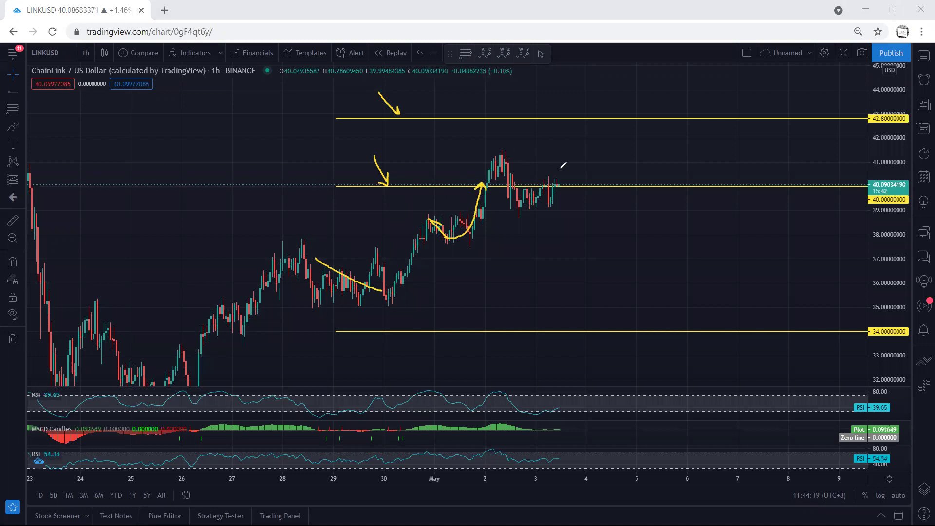
pyautogui.click(588, 68)
pyautogui.moveTo(502, 149)
pyautogui.mouseDown()
pyautogui.moveTo(551, 155)
pyautogui.moveTo(551, 224)
pyautogui.moveTo(490, 183)
pyautogui.moveTo(509, 150)
pyautogui.mouseUp()
pyautogui.press('e')
# Circle the consolidation just below 39, draw arrows to the 40.00 and 42.80 lines, and clear the annotations.
pyautogui.moveTo(432, 214)
pyautogui.mouseDown()
pyautogui.moveTo(477, 214)
pyautogui.moveTo(428, 217)
pyautogui.mouseUp()
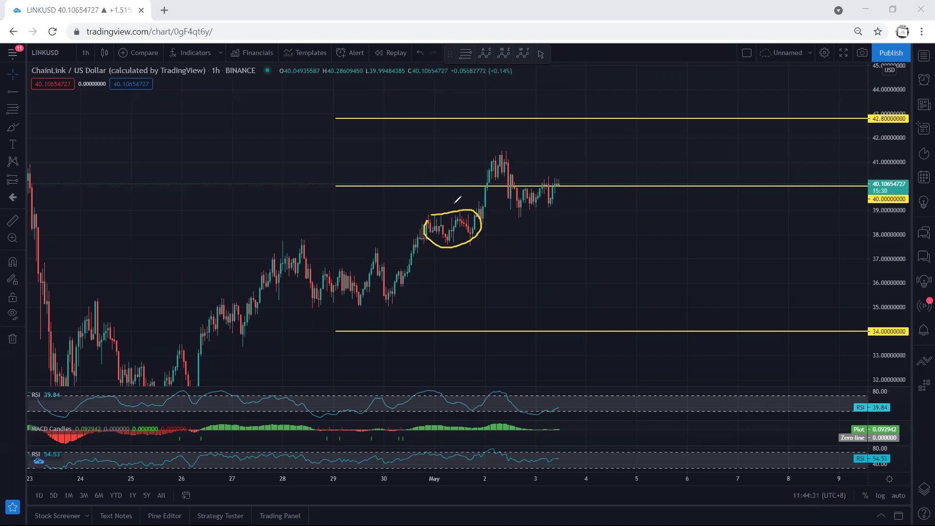
pyautogui.moveTo(434, 157); pyautogui.dragTo(458, 181)
pyautogui.moveTo(460, 93); pyautogui.dragTo(471, 113)
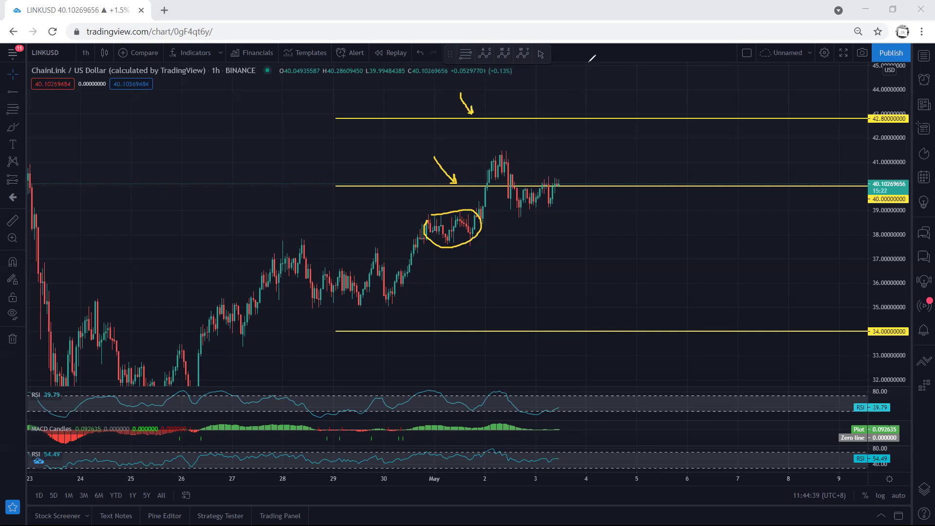
pyautogui.press('Delete')
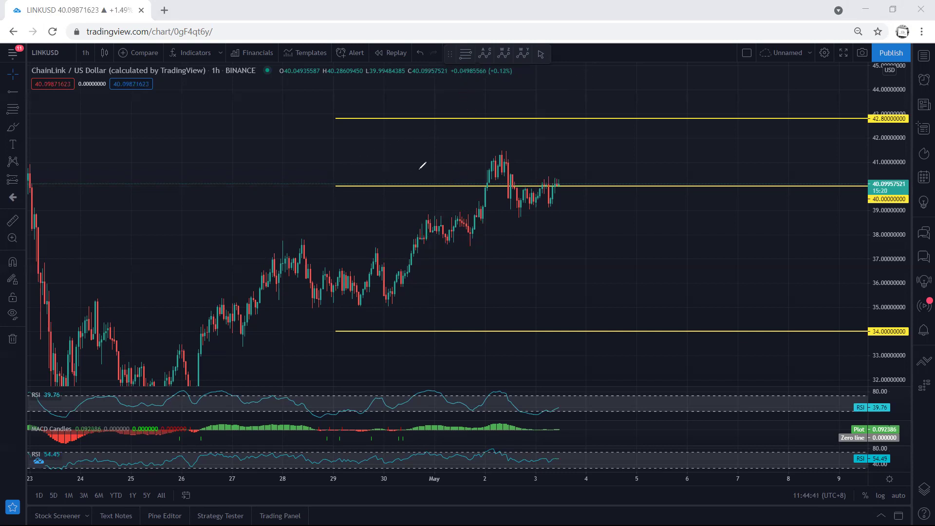
# Point arrows at the 42.80 line and the start of the 40.00 line, and replace them with a circle around the consolidation below 39.
pyautogui.moveTo(391, 93); pyautogui.dragTo(414, 108)
pyautogui.moveTo(332, 175); pyautogui.dragTo(339, 176)
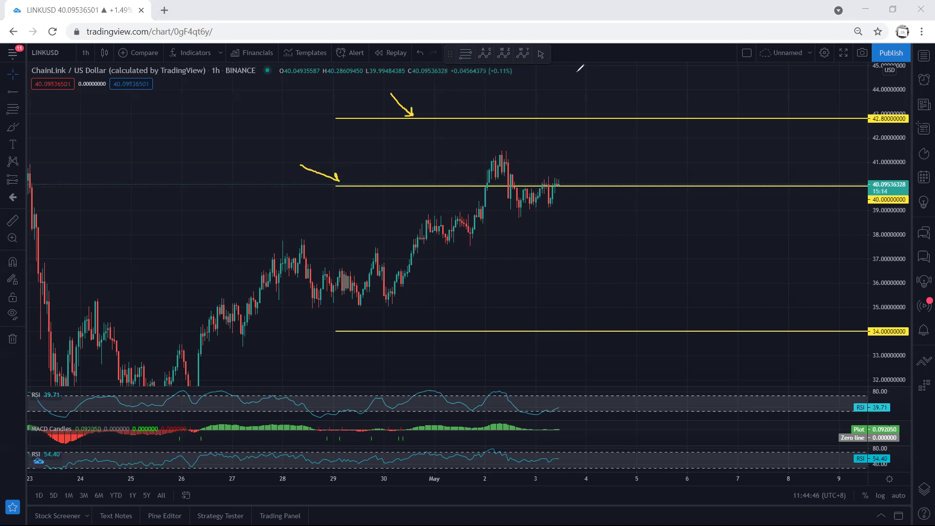
pyautogui.moveTo(418, 236)
pyautogui.mouseDown()
pyautogui.moveTo(455, 245)
pyautogui.moveTo(479, 228)
pyautogui.moveTo(459, 204)
pyautogui.moveTo(425, 228)
pyautogui.mouseUp()
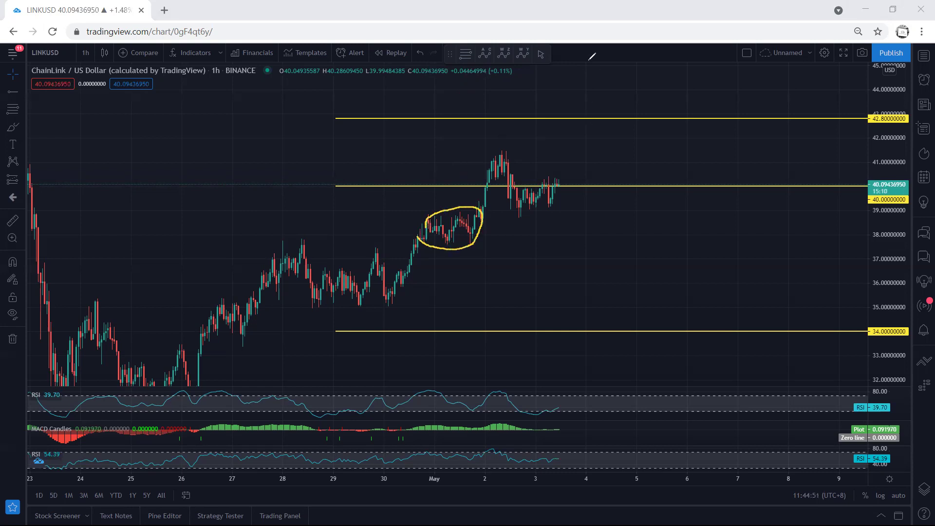
# Switch the chart to the 1-day interval and compress the price scale to show the full price history.
pyautogui.click(85, 52)
pyautogui.click(91, 295)
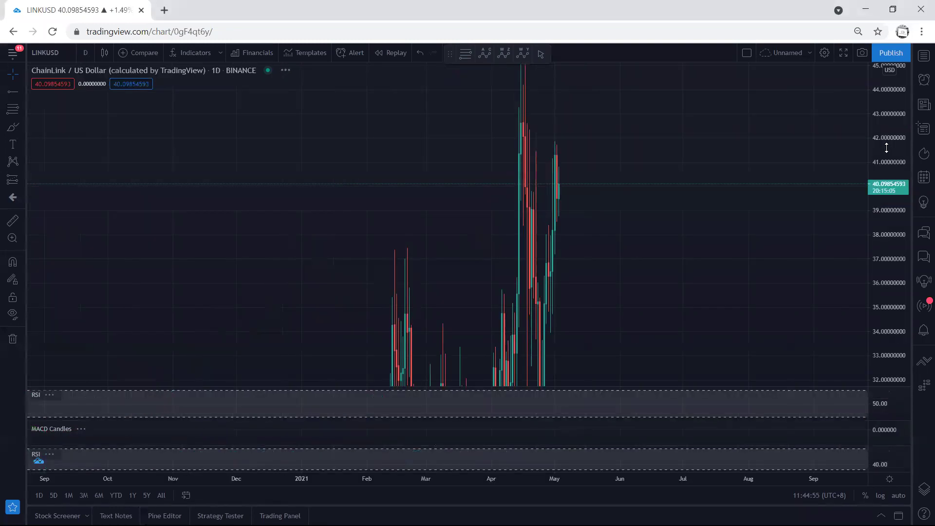
pyautogui.moveTo(886, 148); pyautogui.dragTo(885, 156)
pyautogui.moveTo(707, 205); pyautogui.dragTo(662, 225)
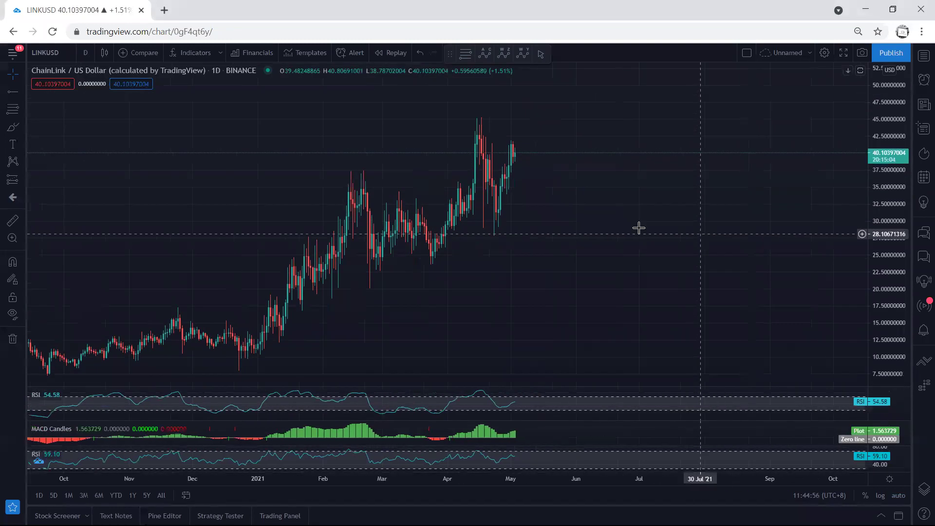
# Circle the latest daily candles with a rising arrow to about 45, and mark the April high with a short horizontal stroke.
pyautogui.click(366, 71)
pyautogui.moveTo(510, 142)
pyautogui.mouseDown()
pyautogui.moveTo(525, 148)
pyautogui.moveTo(514, 157)
pyautogui.moveTo(537, 124)
pyautogui.mouseUp()
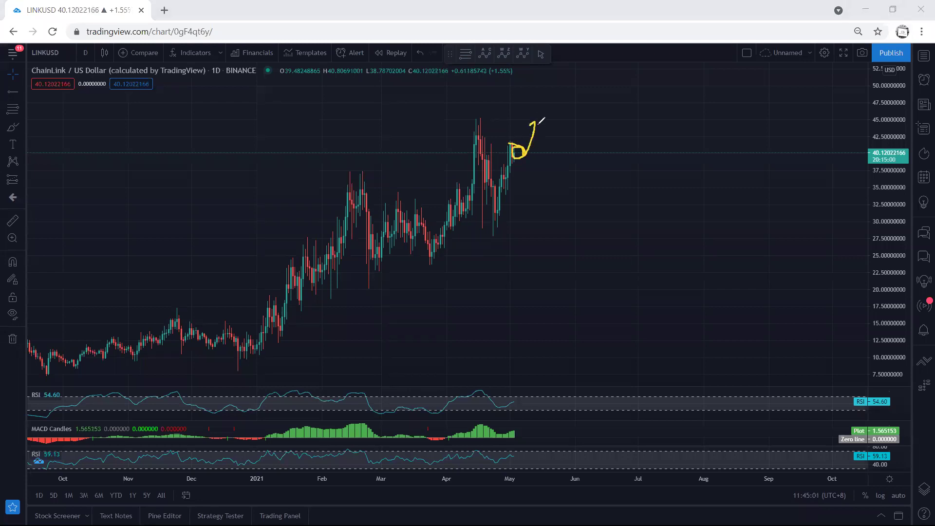
pyautogui.moveTo(465, 118); pyautogui.dragTo(487, 117)
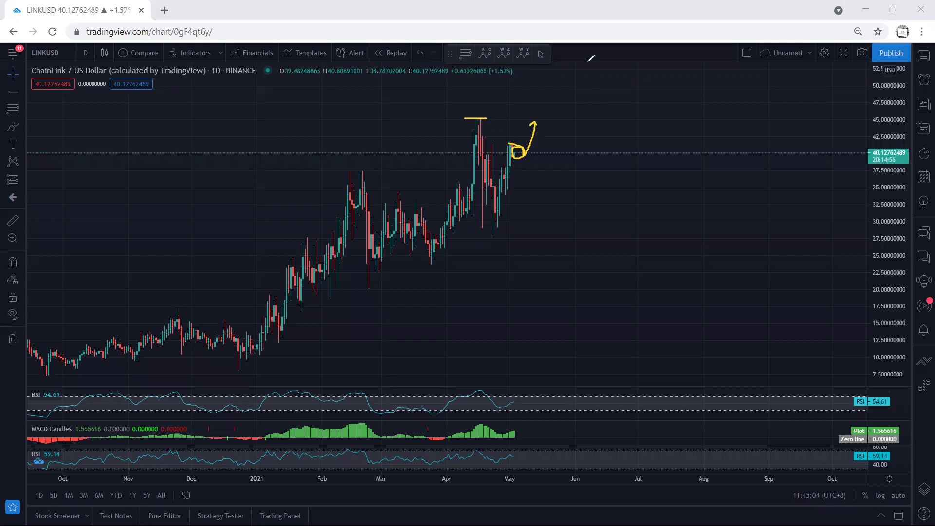
# Switch to the 4-hour interval, sketch falling strokes over the latest and the late-April pullbacks, and clear the annotations.
pyautogui.click(85, 53)
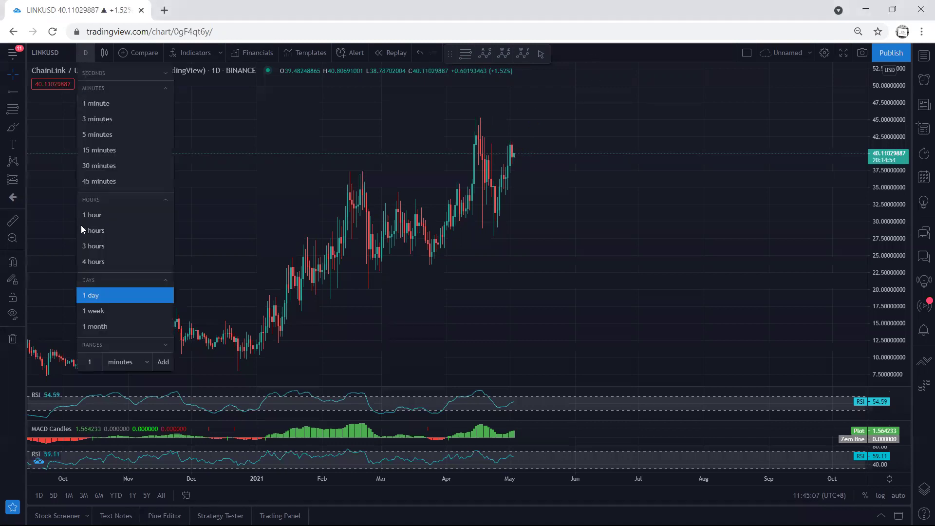
pyautogui.click(99, 263)
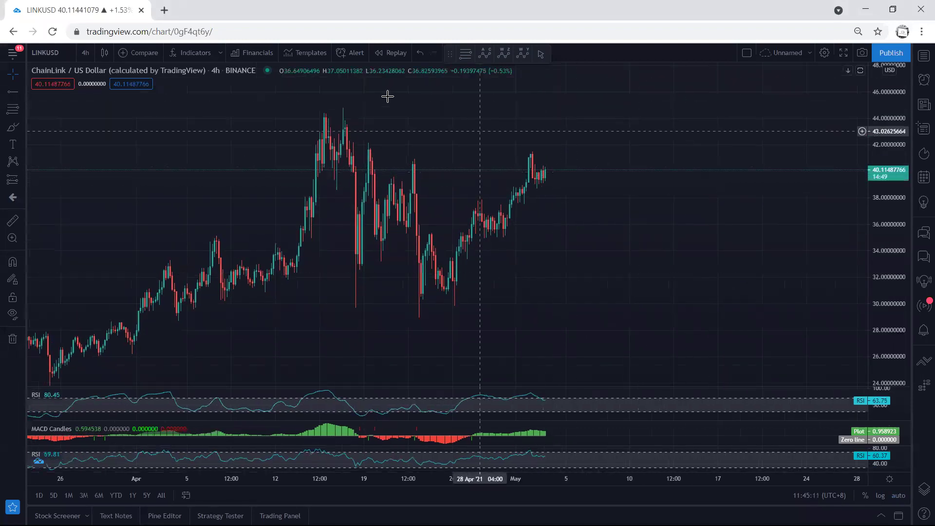
pyautogui.moveTo(528, 157)
pyautogui.mouseDown()
pyautogui.moveTo(549, 179)
pyautogui.moveTo(560, 176)
pyautogui.moveTo(552, 187)
pyautogui.mouseUp()
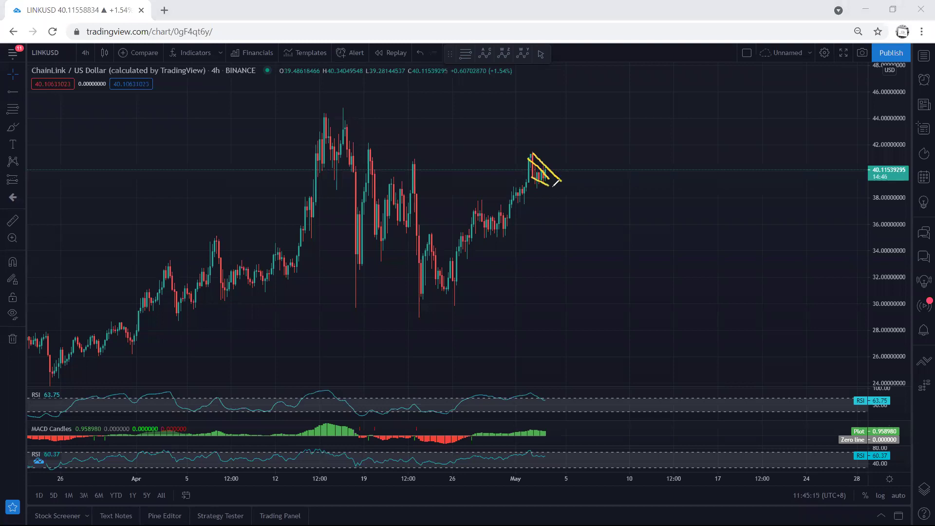
pyautogui.moveTo(473, 214); pyautogui.dragTo(503, 226)
pyautogui.press('e')
# Sketch a falling channel with a rebound arrow to about 42, and replace it with horizontal strokes over the April highs near 41 and 42.
pyautogui.moveTo(536, 171)
pyautogui.mouseDown()
pyautogui.moveTo(548, 164)
pyautogui.moveTo(559, 187)
pyautogui.mouseUp()
pyautogui.moveTo(534, 155)
pyautogui.mouseDown()
pyautogui.moveTo(556, 187)
pyautogui.moveTo(575, 139)
pyautogui.moveTo(567, 145)
pyautogui.moveTo(577, 147)
pyautogui.mouseUp()
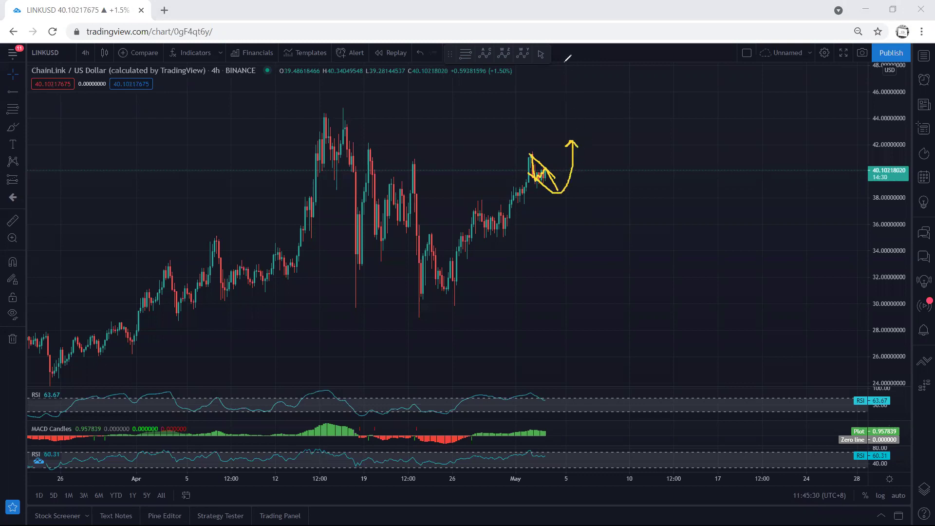
pyautogui.moveTo(408, 157); pyautogui.dragTo(425, 156)
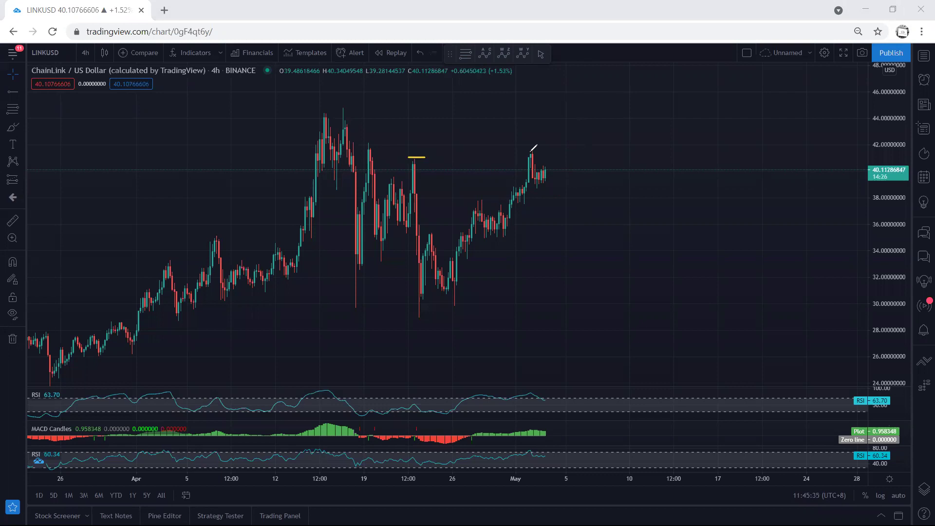
pyautogui.moveTo(365, 143); pyautogui.dragTo(381, 143)
# Sketch a zigzag pullback inside a falling channel with a rising path above 42 on the latest 4-hour candles, and clear the annotations.
pyautogui.moveTo(552, 179); pyautogui.dragTo(560, 188)
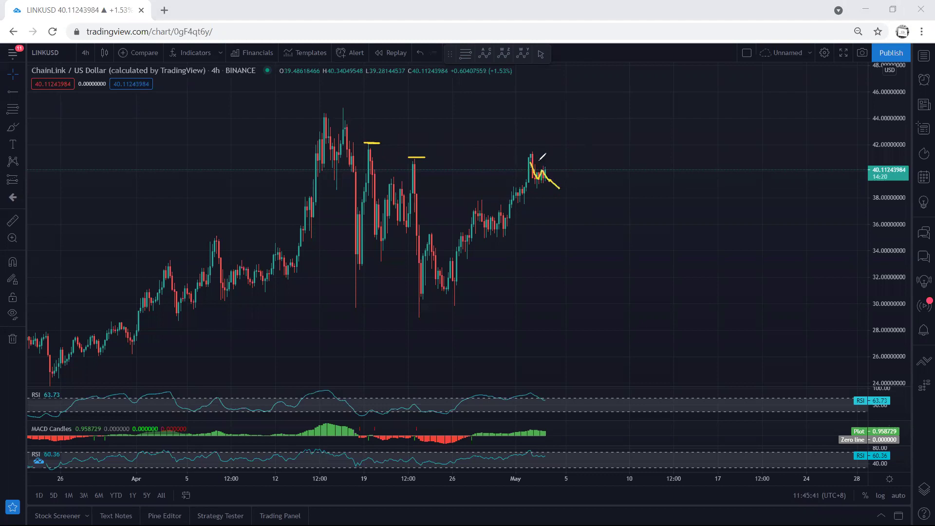
pyautogui.moveTo(535, 155); pyautogui.dragTo(557, 175)
pyautogui.moveTo(532, 176)
pyautogui.mouseDown()
pyautogui.moveTo(551, 187)
pyautogui.moveTo(577, 141)
pyautogui.mouseUp()
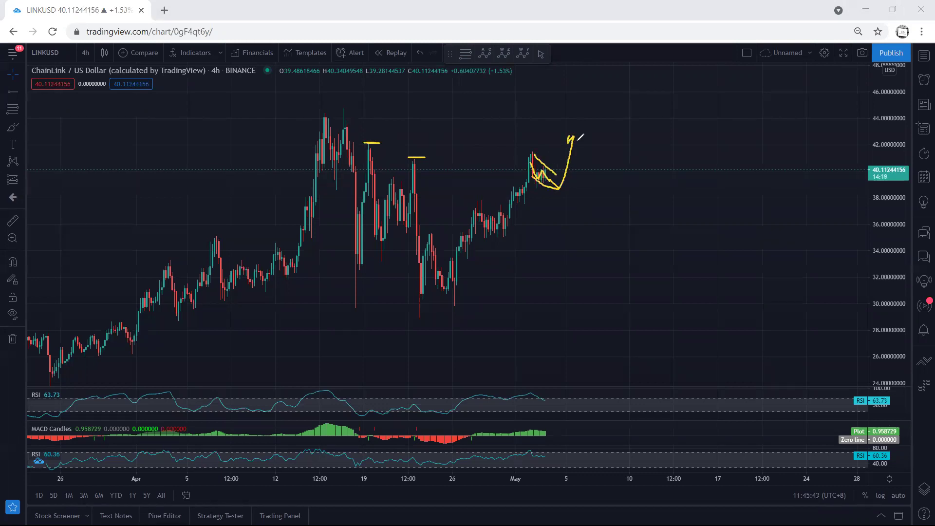
pyautogui.press('Escape')
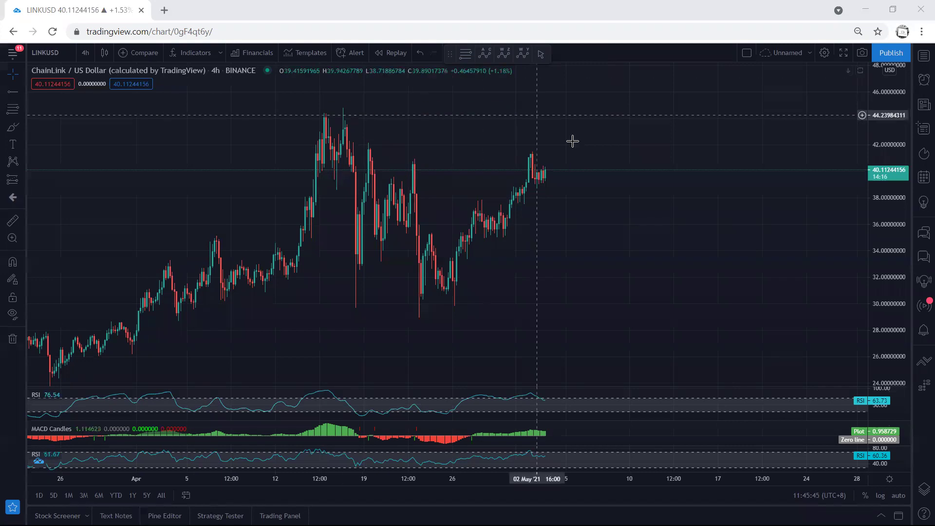
# Switch the chart back to the 1-hour interval and stretch the price scale around the 34.00 to 42.80 lines.
pyautogui.click(86, 51)
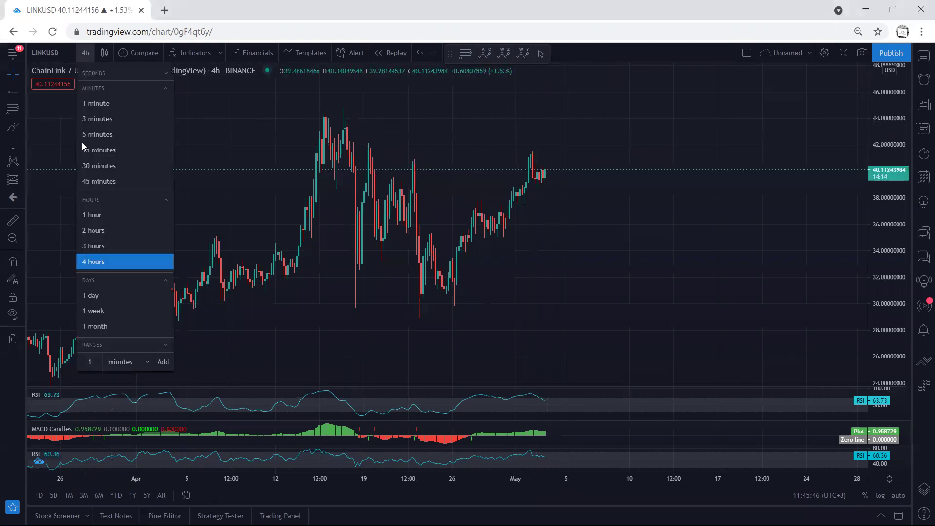
pyautogui.click(109, 214)
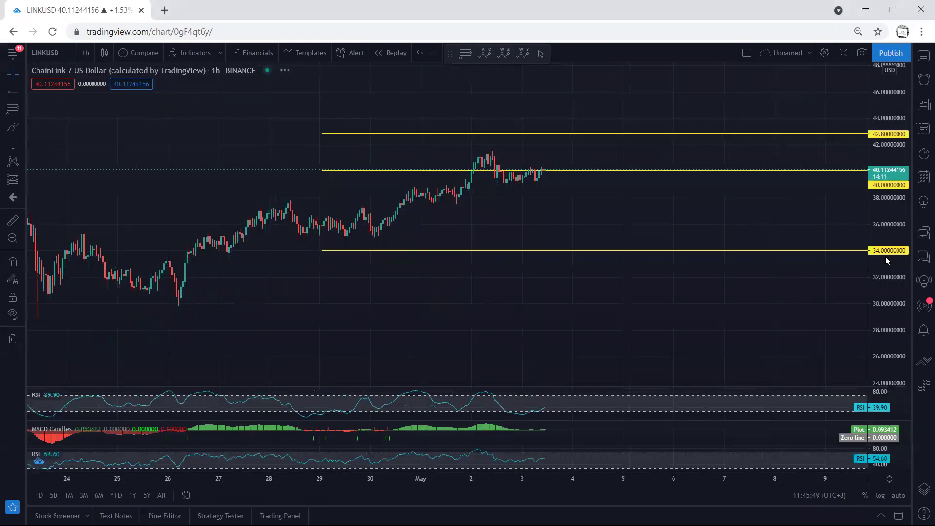
pyautogui.moveTo(638, 209); pyautogui.dragTo(634, 239)
pyautogui.moveTo(886, 203); pyautogui.dragTo(885, 193)
pyautogui.moveTo(630, 182); pyautogui.dragTo(624, 217)
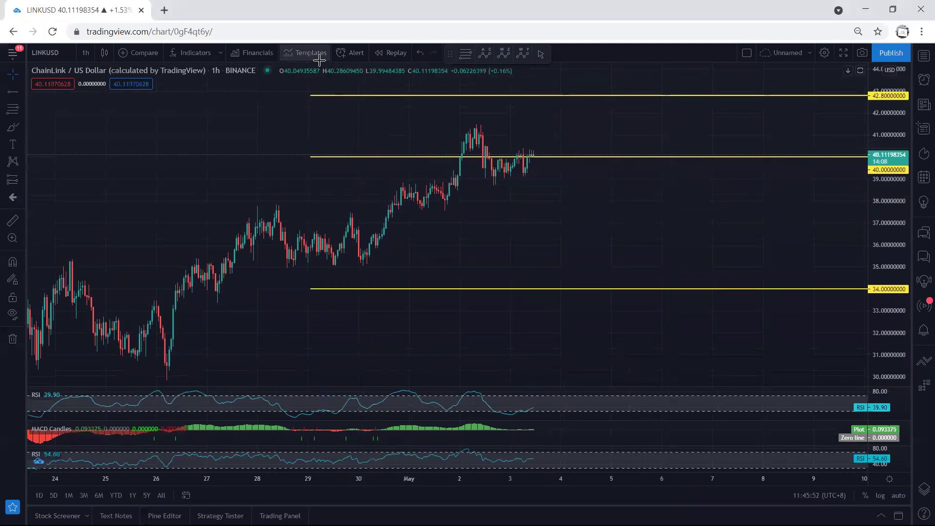
# Sketch a projected price path dipping to about 38 and rebounding to about 41, and clear it.
pyautogui.moveTo(497, 171)
pyautogui.mouseDown()
pyautogui.moveTo(531, 152)
pyautogui.moveTo(560, 196)
pyautogui.moveTo(551, 197)
pyautogui.moveTo(592, 141)
pyautogui.mouseUp()
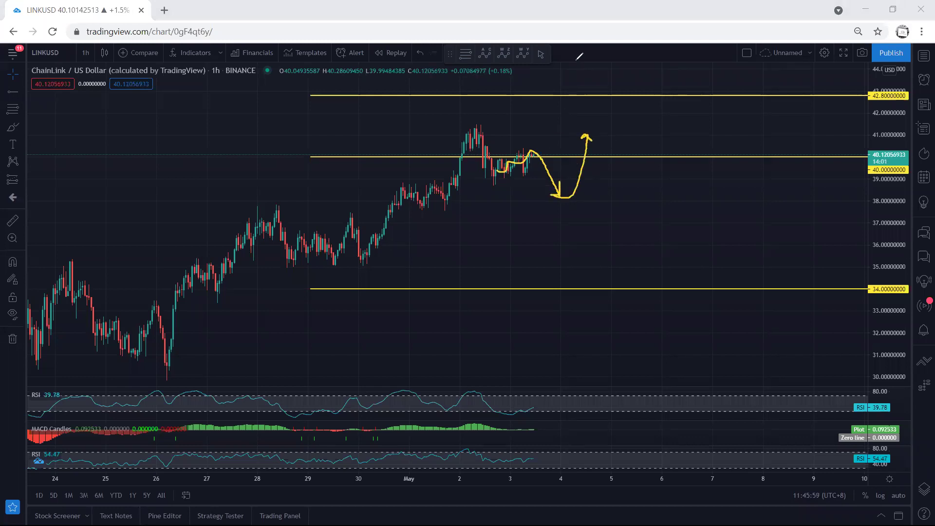
pyautogui.press('Delete')
# Sketch a dip below the recent low with a stepped rebound above 40.00, mark the nearby low and high, and clear the annotations.
pyautogui.moveTo(523, 154)
pyautogui.mouseDown()
pyautogui.moveTo(534, 155)
pyautogui.moveTo(554, 187)
pyautogui.mouseUp()
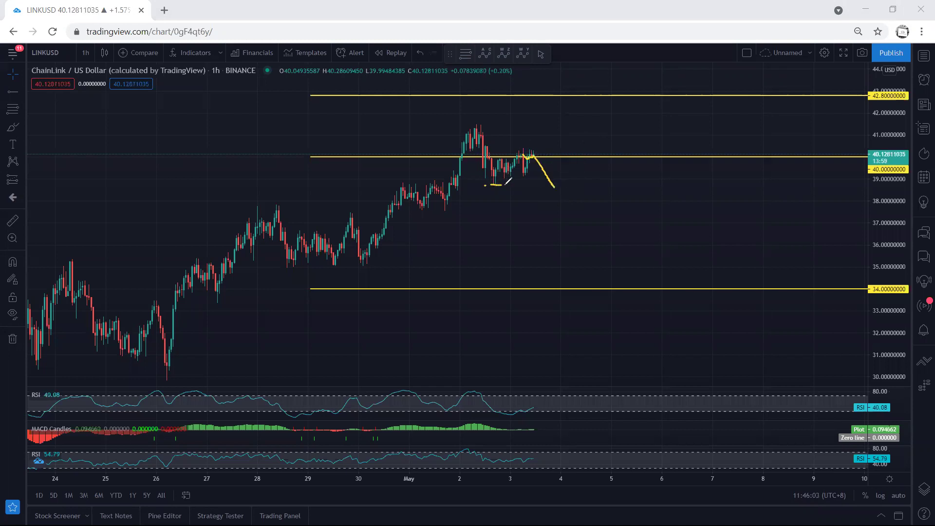
pyautogui.moveTo(553, 185)
pyautogui.mouseDown()
pyautogui.moveTo(574, 172)
pyautogui.moveTo(581, 145)
pyautogui.mouseUp()
pyautogui.moveTo(511, 145); pyautogui.dragTo(545, 145)
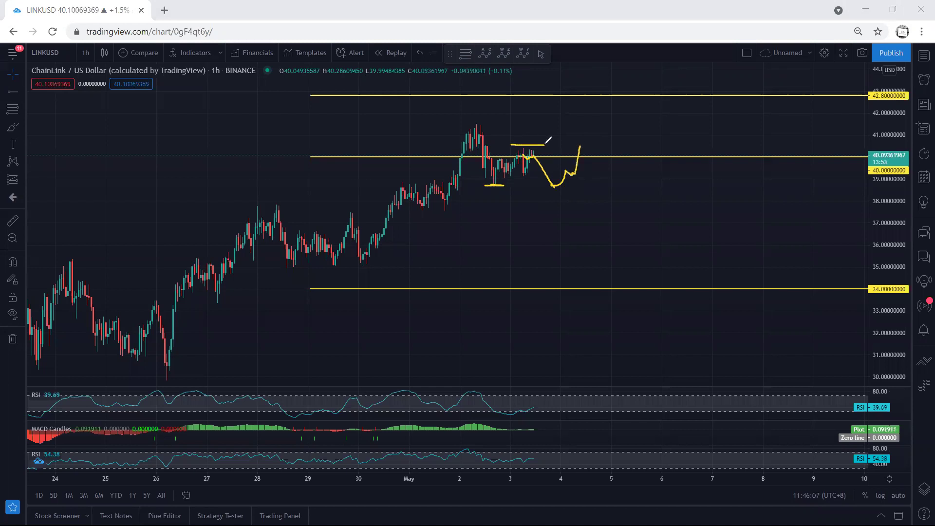
pyautogui.press('Delete')
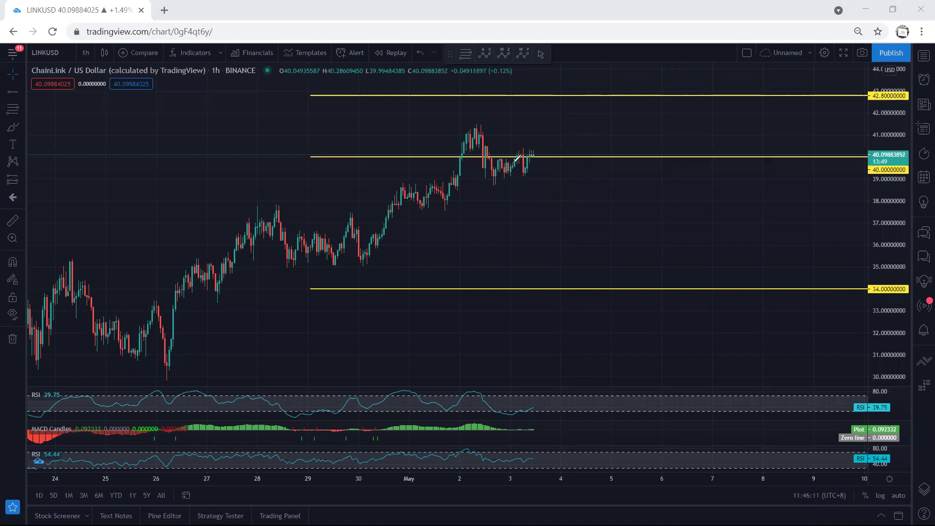
# Sketch stepped rising paths from 40.00 towards the 42.80 line, mark the recent high near 41.5, and undo the strokes.
pyautogui.moveTo(487, 172); pyautogui.dragTo(552, 136)
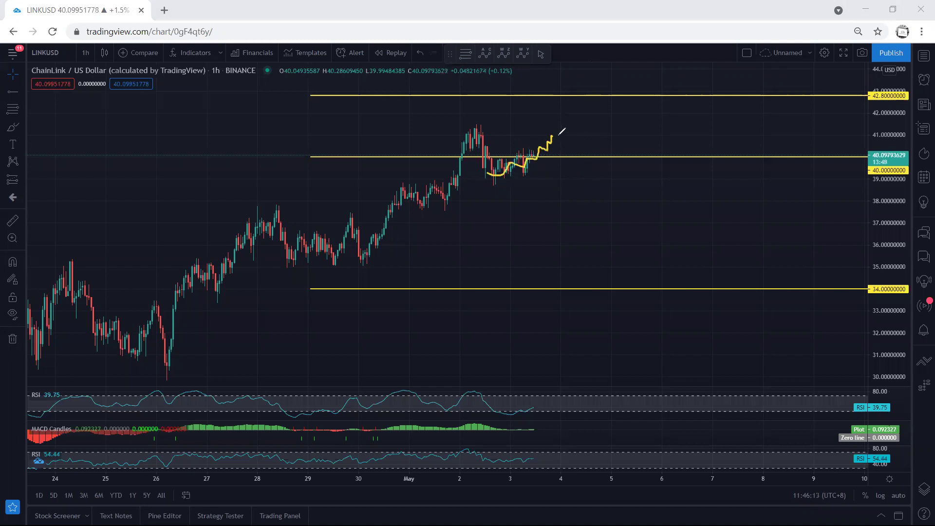
pyautogui.hotkey('ctrl', 'z')
pyautogui.moveTo(527, 156); pyautogui.dragTo(539, 113)
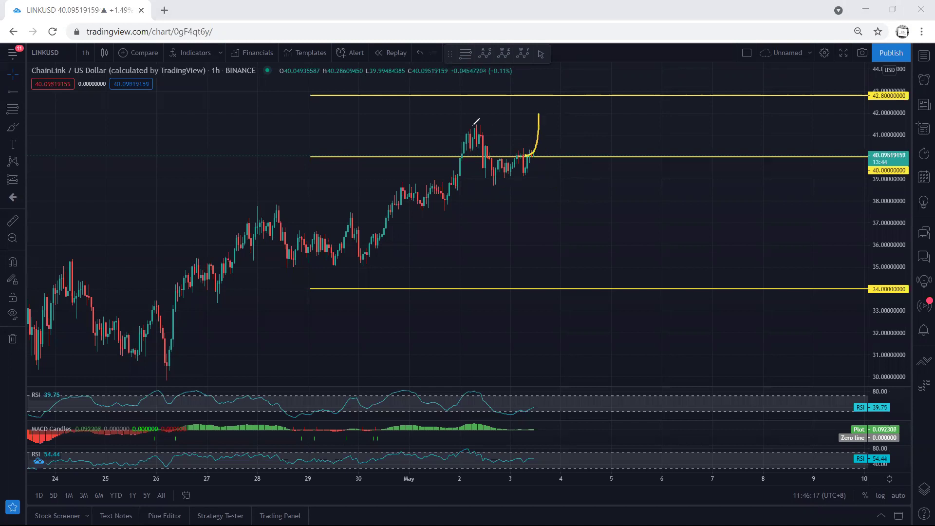
pyautogui.moveTo(469, 126); pyautogui.dragTo(483, 126)
pyautogui.moveTo(536, 114)
pyautogui.mouseDown()
pyautogui.moveTo(551, 115)
pyautogui.moveTo(555, 98)
pyautogui.mouseUp()
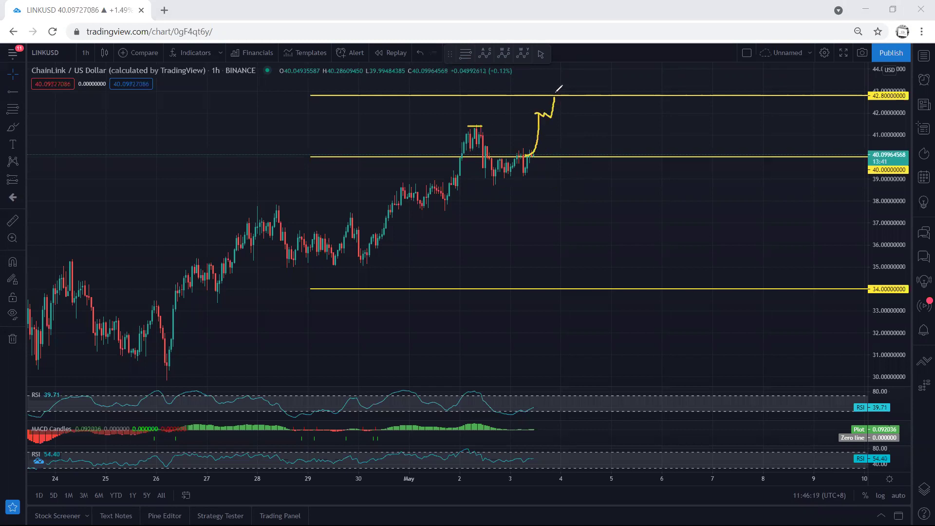
pyautogui.hotkey('ctrl', 'z')
pyautogui.hotkey('ctrl', 'z')
pyautogui.hotkey('ctrl', 'z')
# Mark the recent high and low with horizontal strokes, sketch a dip to about 38 with a rebound above 40.00, and clear the annotations.
pyautogui.moveTo(464, 121); pyautogui.dragTo(488, 121)
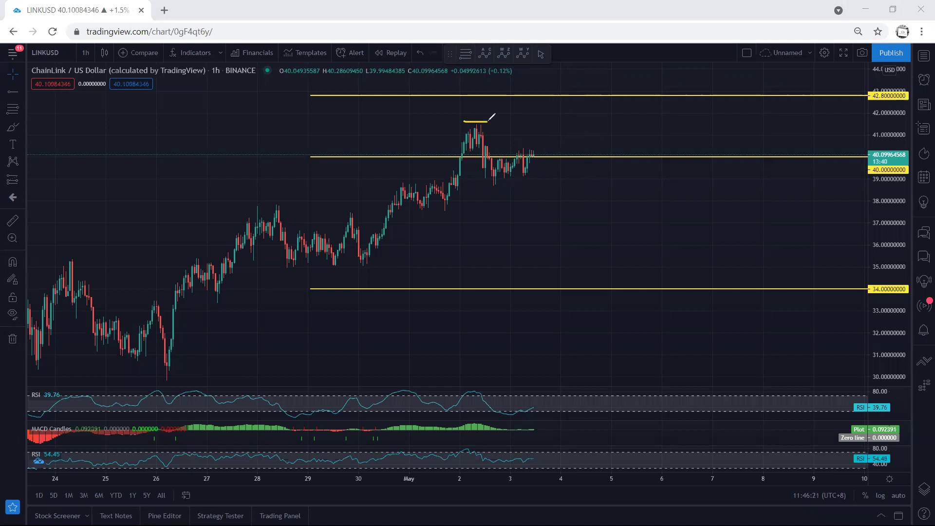
pyautogui.moveTo(493, 171)
pyautogui.mouseDown()
pyautogui.moveTo(503, 176)
pyautogui.moveTo(530, 155)
pyautogui.moveTo(542, 194)
pyautogui.mouseUp()
pyautogui.moveTo(486, 182)
pyautogui.mouseDown()
pyautogui.moveTo(504, 184)
pyautogui.moveTo(573, 145)
pyautogui.mouseUp()
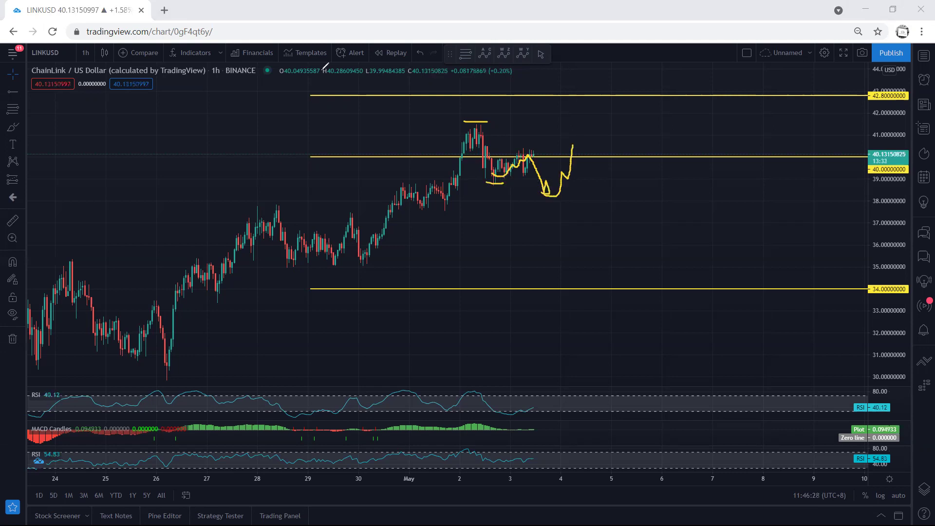
pyautogui.press('Escape')
# Switch the chart to the 15-minute interval, sketch strokes along the recent highs and lows around 40.00, and clear them.
pyautogui.click(86, 52)
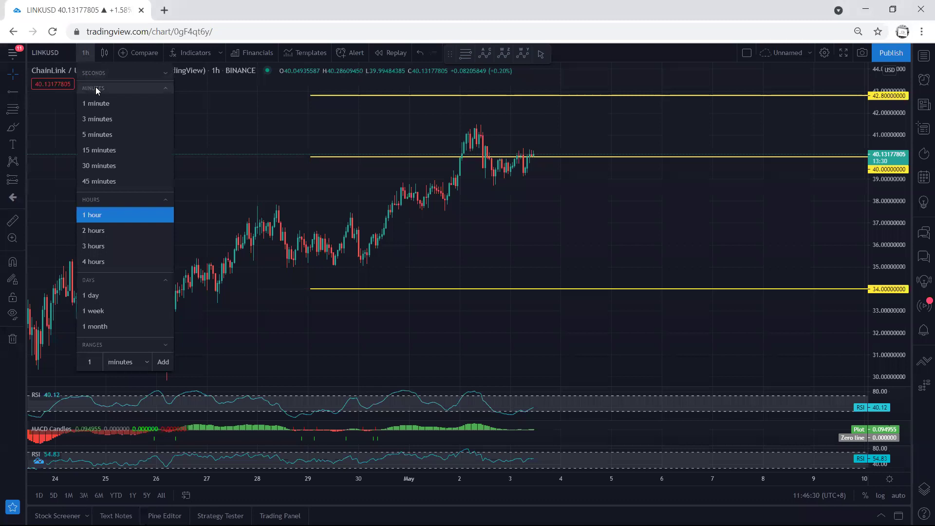
pyautogui.click(88, 150)
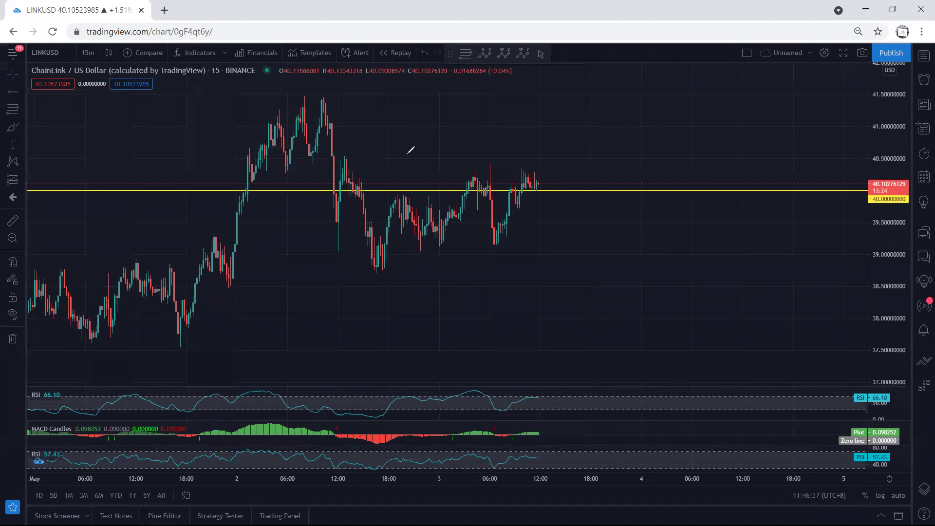
pyautogui.moveTo(400, 195); pyautogui.dragTo(470, 176)
pyautogui.moveTo(428, 246); pyautogui.dragTo(491, 248)
pyautogui.moveTo(378, 260)
pyautogui.mouseDown()
pyautogui.moveTo(411, 204)
pyautogui.moveTo(487, 239)
pyautogui.mouseUp()
pyautogui.moveTo(494, 244)
pyautogui.mouseDown()
pyautogui.moveTo(538, 161)
pyautogui.moveTo(539, 183)
pyautogui.moveTo(557, 149)
pyautogui.moveTo(383, 246)
pyautogui.mouseUp()
pyautogui.press('e')
# Sketch a projected rise to about 40.6 with a drop to about 39, clear it, and undo a further rising stroke.
pyautogui.moveTo(560, 149); pyautogui.dragTo(598, 257)
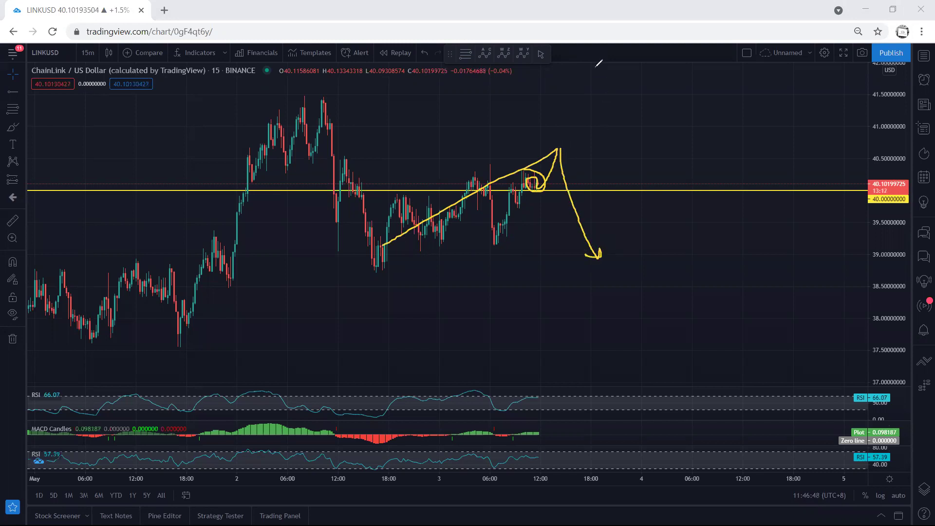
pyautogui.press('Delete')
pyautogui.moveTo(399, 221)
pyautogui.mouseDown()
pyautogui.moveTo(491, 212)
pyautogui.moveTo(624, 102)
pyautogui.mouseUp()
pyautogui.hotkey('ctrl', 'z')
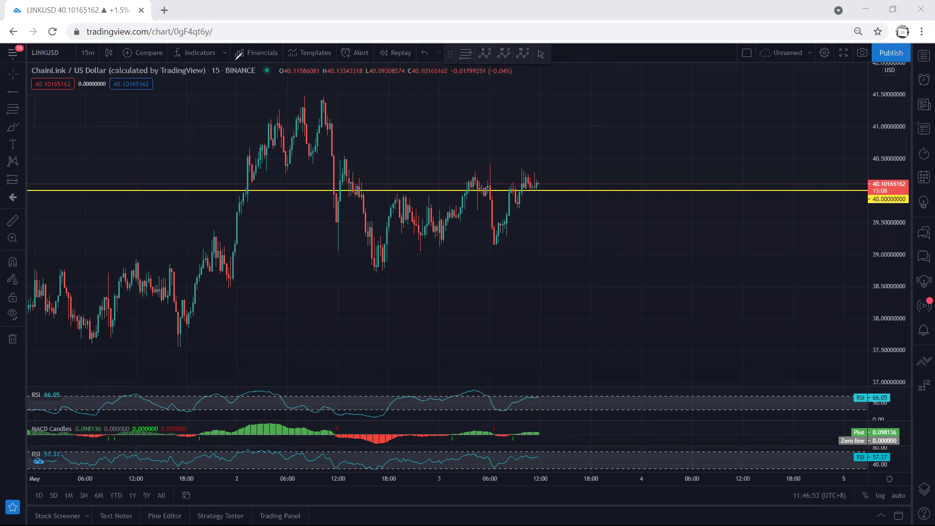
# Return the chart to the 1-hour interval and reframe it to show the 42.80, 40.00 and 34.00 lines.
pyautogui.click(91, 53)
pyautogui.click(94, 214)
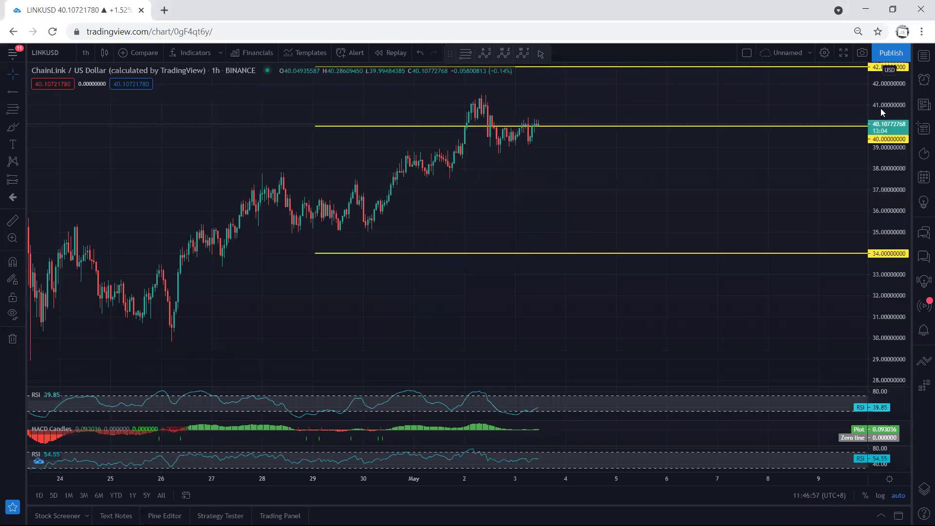
pyautogui.moveTo(668, 174); pyautogui.dragTo(631, 258)
pyautogui.moveTo(875, 261); pyautogui.dragTo(870, 249)
pyautogui.moveTo(616, 221); pyautogui.dragTo(616, 220)
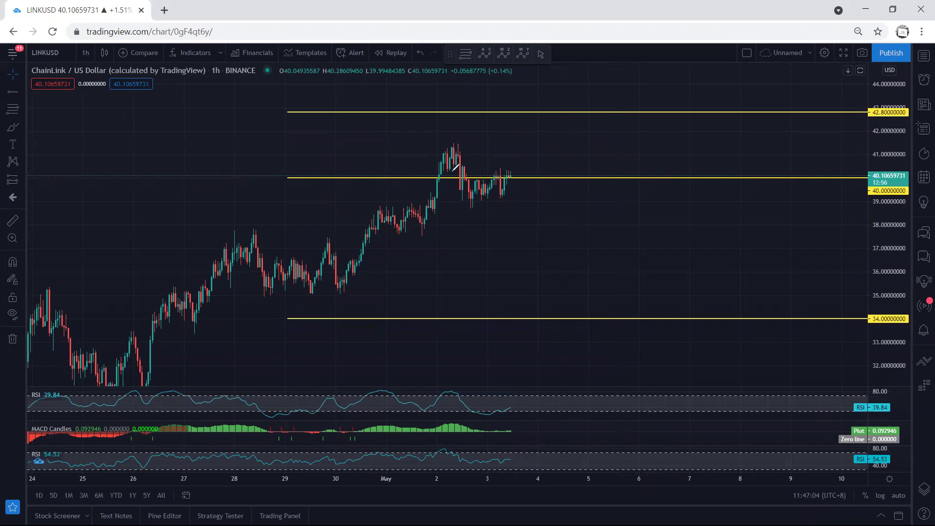
# Mark the pullback area beside the 40.00 line after the May 2 high, and undo the stroke.
pyautogui.moveTo(477, 180)
pyautogui.mouseDown()
pyautogui.moveTo(512, 160)
pyautogui.moveTo(517, 193)
pyautogui.moveTo(472, 202)
pyautogui.moveTo(482, 177)
pyautogui.mouseUp()
pyautogui.hotkey('ctrl', 'z')
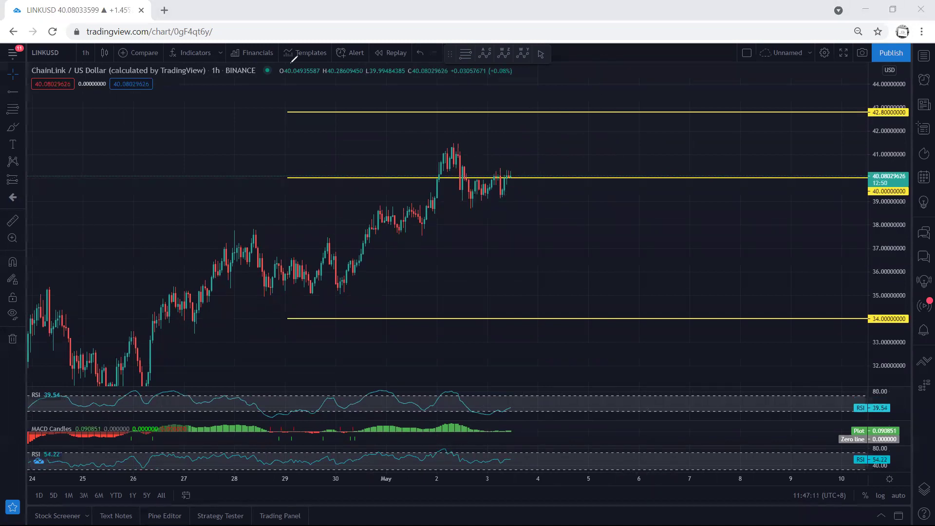